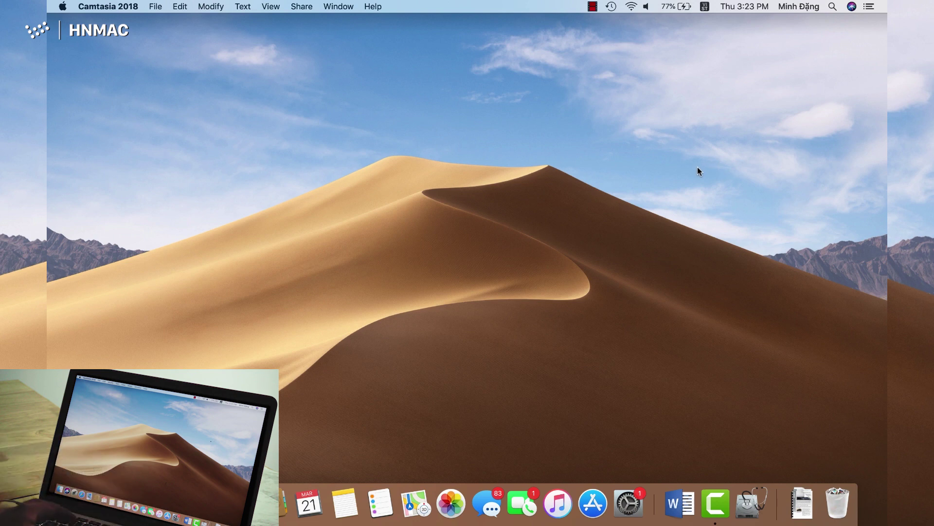
- Open Time Machine and go back to the Desktop backup of February 18, 2019 at 7:18 PM
{"action": "key", "text": "super+space"}
{"action": "type", "text": "time"}
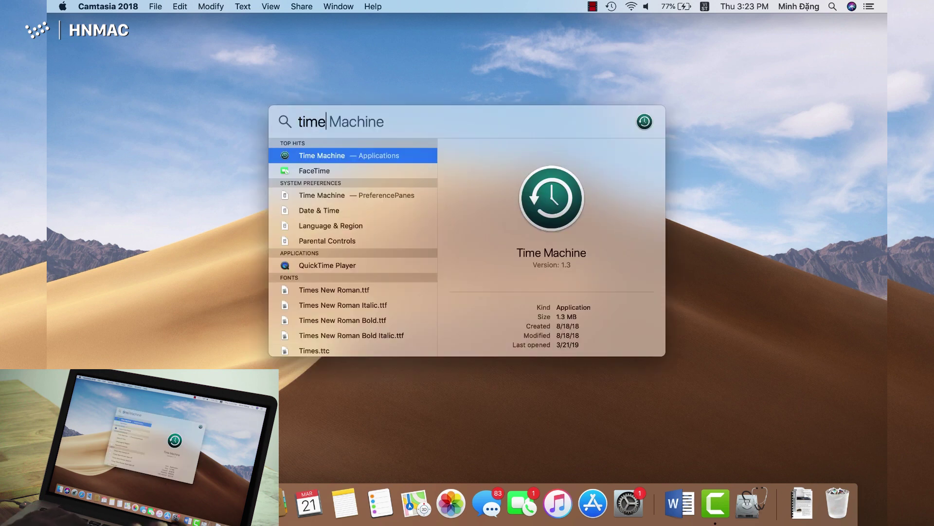
{"action": "key", "text": "Return"}
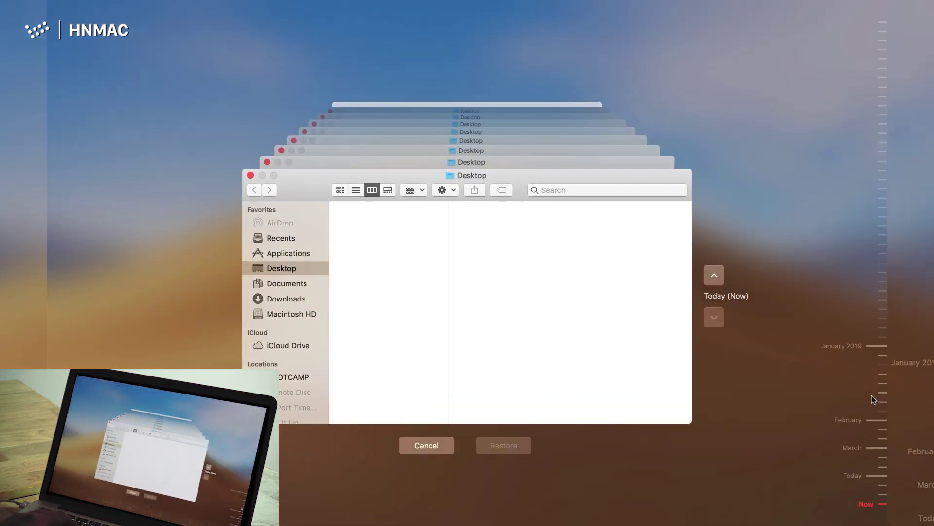
{"action": "left_click", "coordinate": [885, 440]}
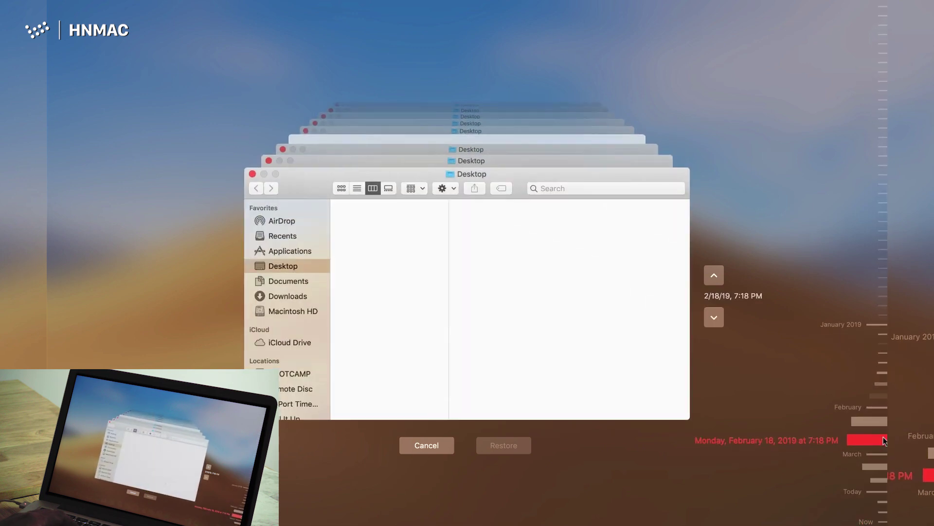
{"action": "left_click", "coordinate": [884, 458]}
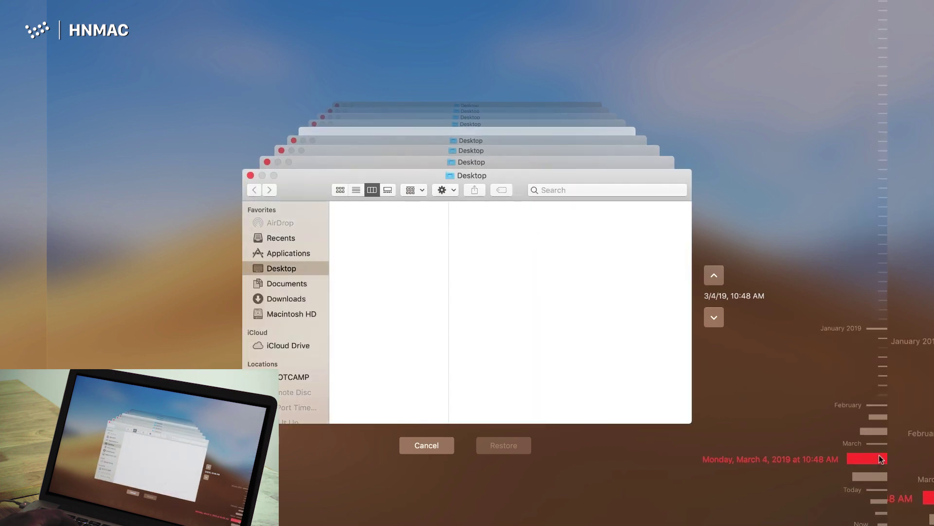
{"action": "left_click", "coordinate": [877, 440]}
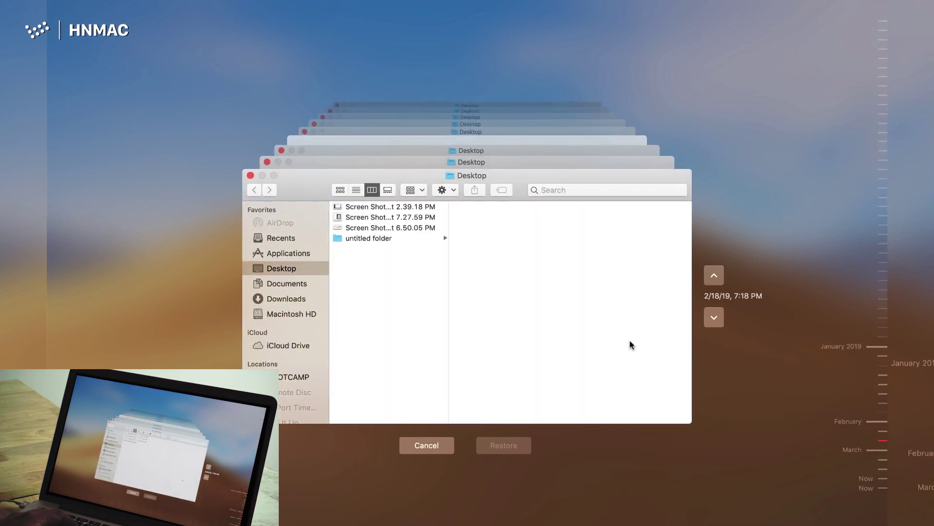
- Restore the three screenshot files from the Desktop backup and close the Desktop window
{"action": "left_click", "coordinate": [417, 227]}
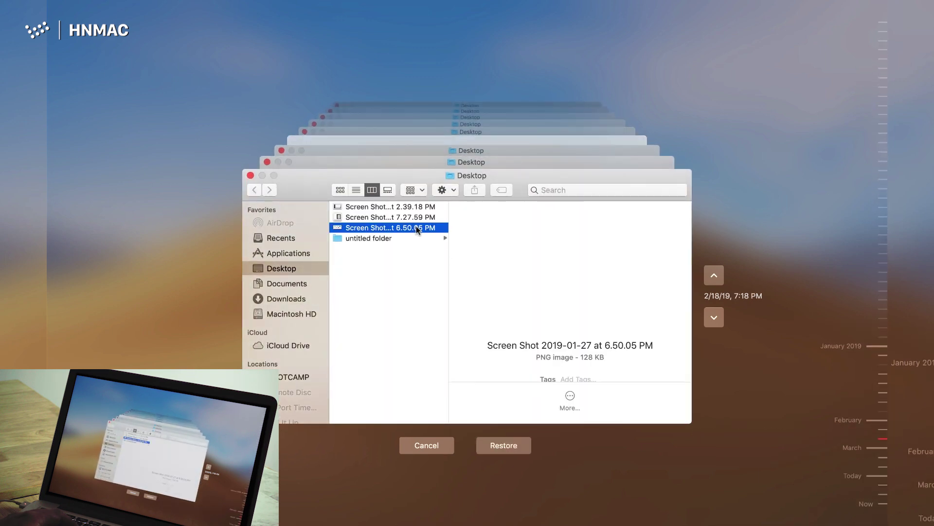
{"action": "left_click", "coordinate": [414, 209], "text": "shift"}
{"action": "left_click", "coordinate": [512, 446]}
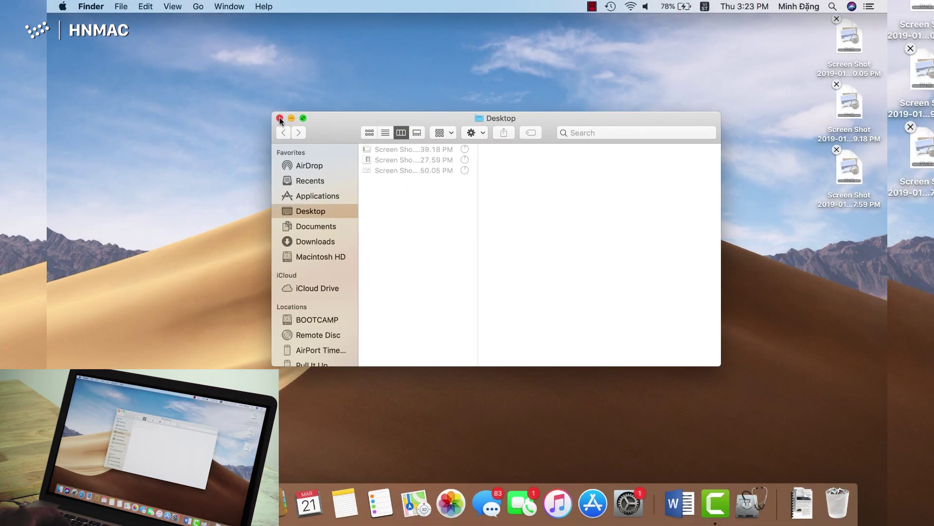
{"action": "left_click", "coordinate": [279, 117]}
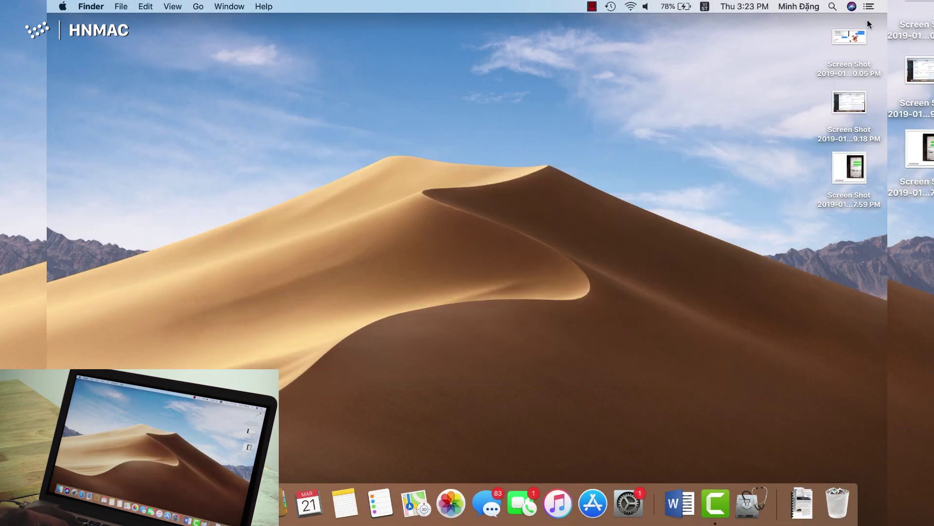
- Preview the restored screenshot ending in 9.18 PM on the desktop and select all three restored screenshots
{"action": "left_click", "coordinate": [849, 103]}
{"action": "left_click", "coordinate": [839, 197]}
{"action": "left_click", "coordinate": [854, 131]}
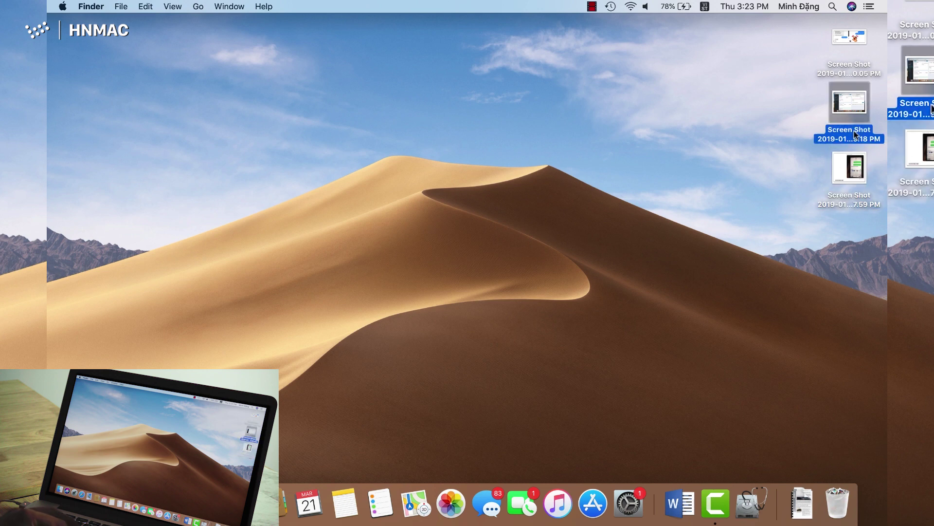
{"action": "key", "text": "space"}
{"action": "key", "text": "space"}
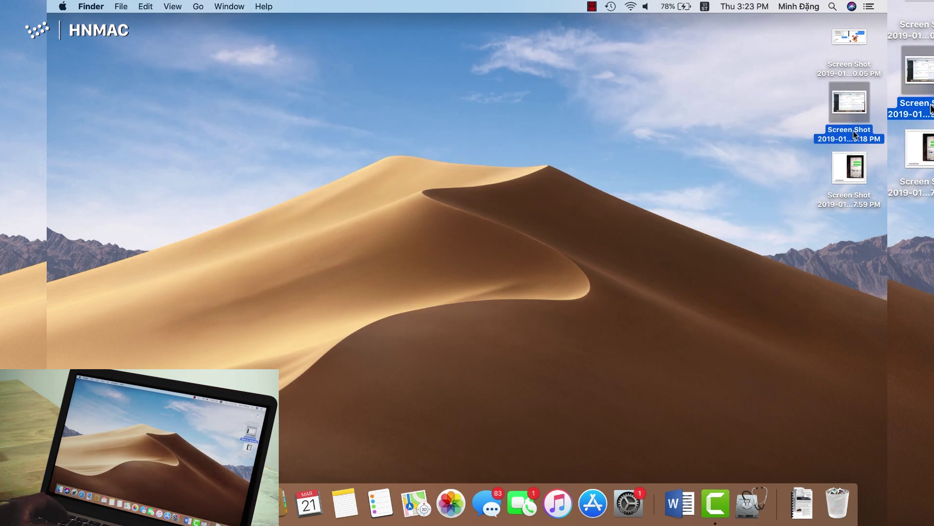
{"action": "left_click", "coordinate": [717, 267]}
{"action": "left_click_drag", "start_coordinate": [717, 267], "coordinate": [886, 14]}
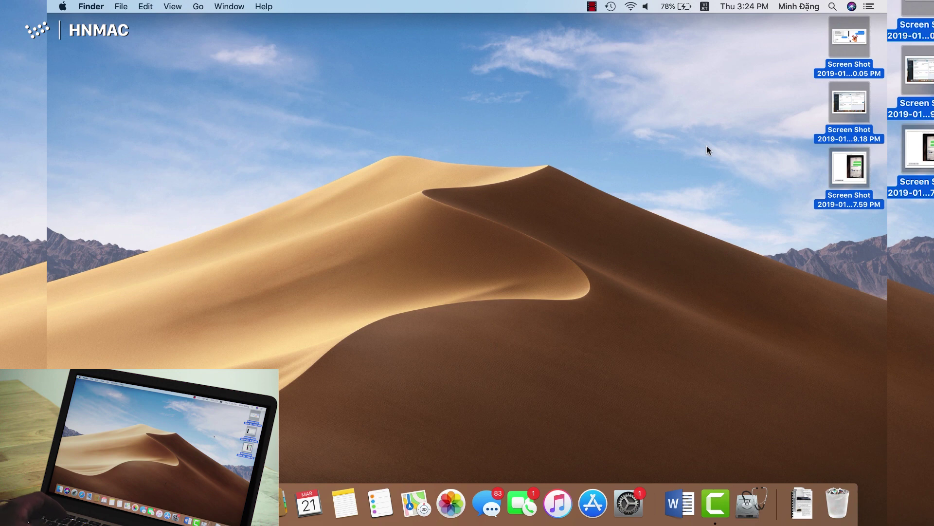
- Open Time Machine again and view the Downloads folder in the backup of 2/18/19, 5:45 PM
{"action": "key", "text": "super+space"}
{"action": "type", "text": "time"}
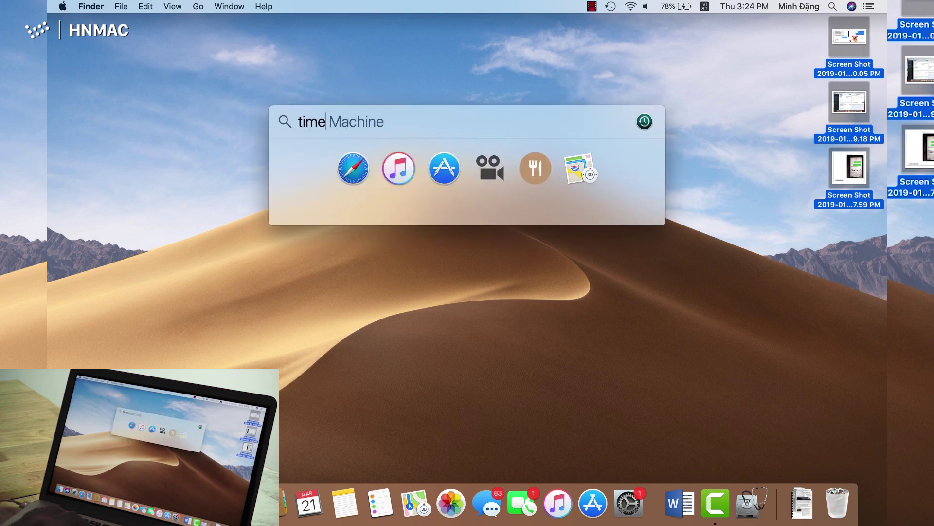
{"action": "key", "text": "Return"}
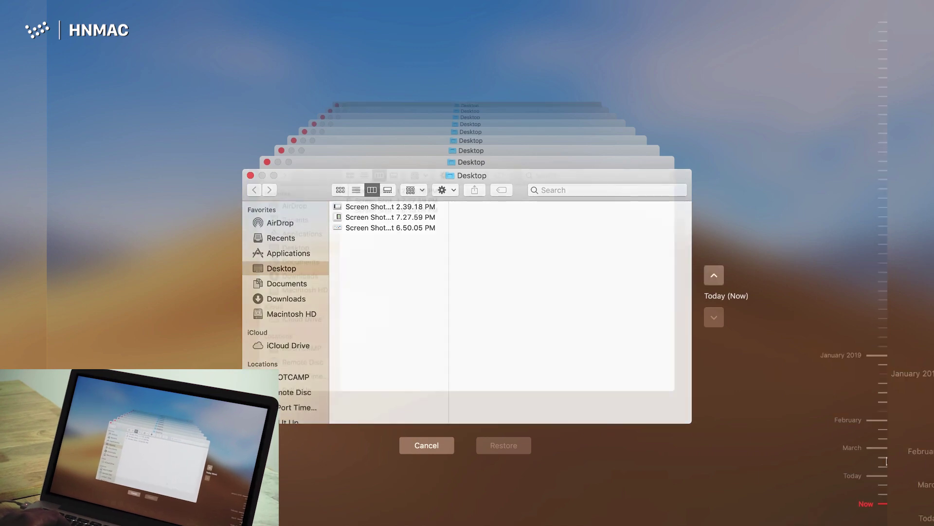
{"action": "left_click", "coordinate": [879, 429]}
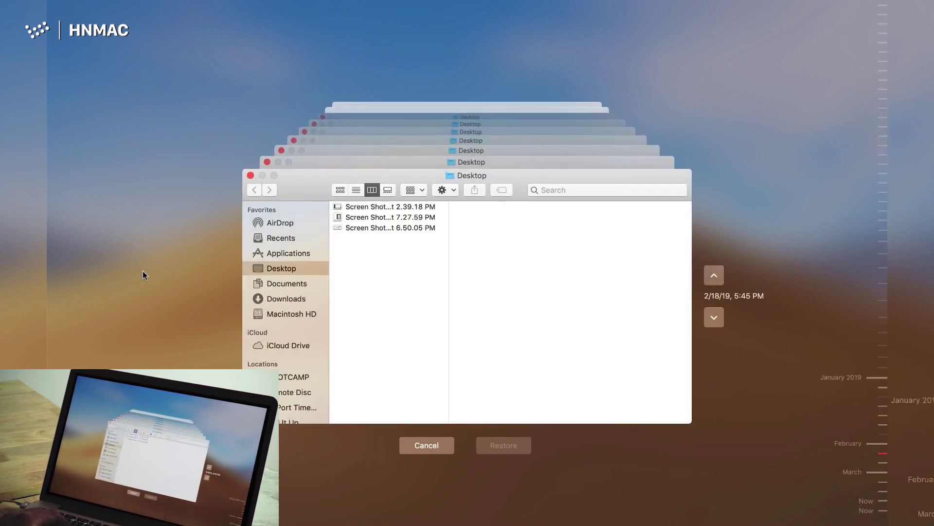
{"action": "left_click", "coordinate": [290, 287]}
{"action": "left_click", "coordinate": [291, 299]}
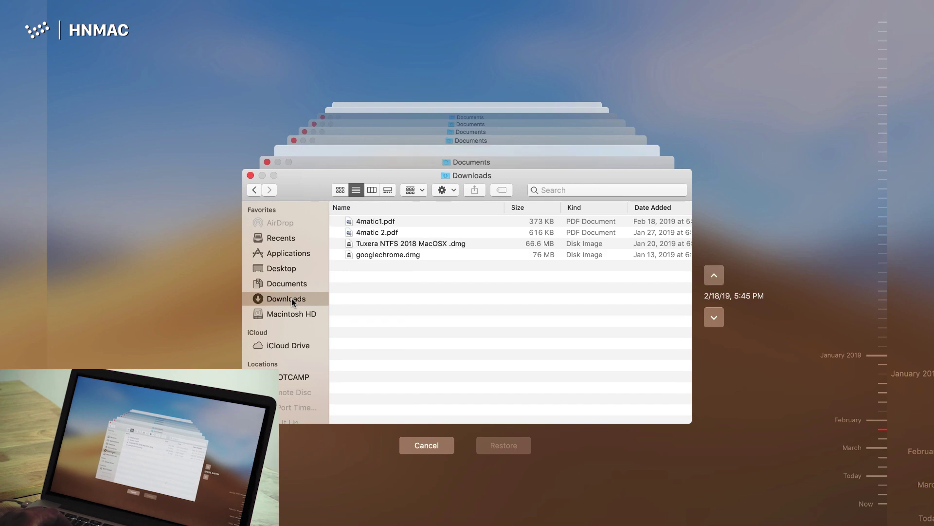
- Try selecting all four backed-up files in Downloads for restoring, from 4matic1.pdf to googlechrome.dmg, and clear the selection
{"action": "left_click", "coordinate": [411, 221]}
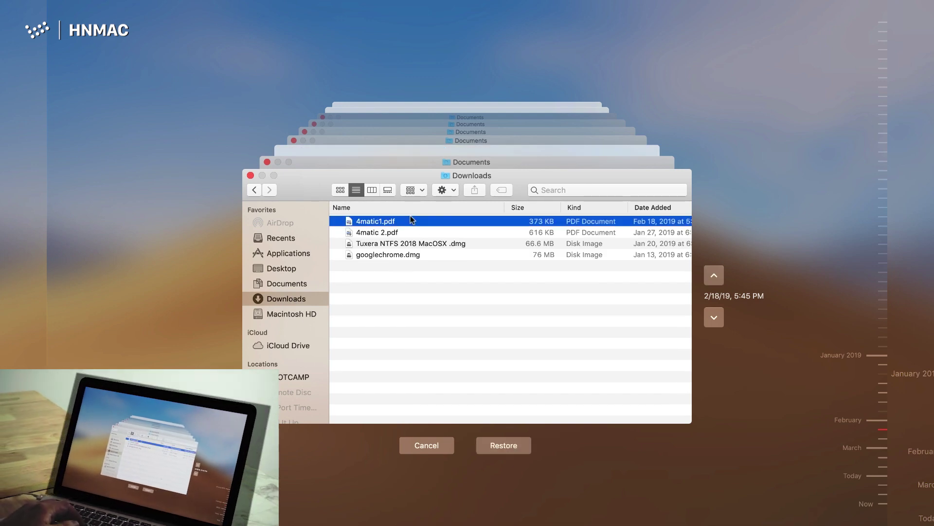
{"action": "left_click", "coordinate": [415, 291]}
{"action": "left_click_drag", "start_coordinate": [414, 291], "coordinate": [405, 211]}
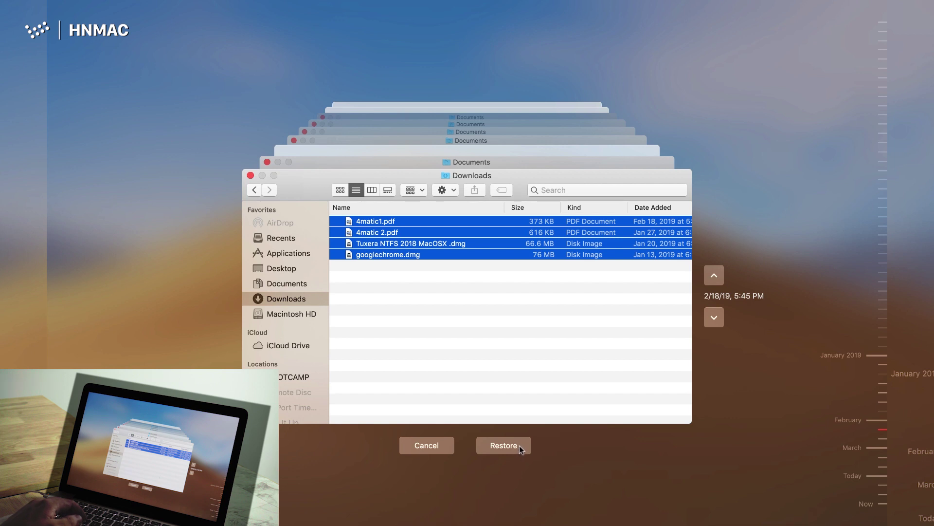
{"action": "left_click", "coordinate": [429, 301]}
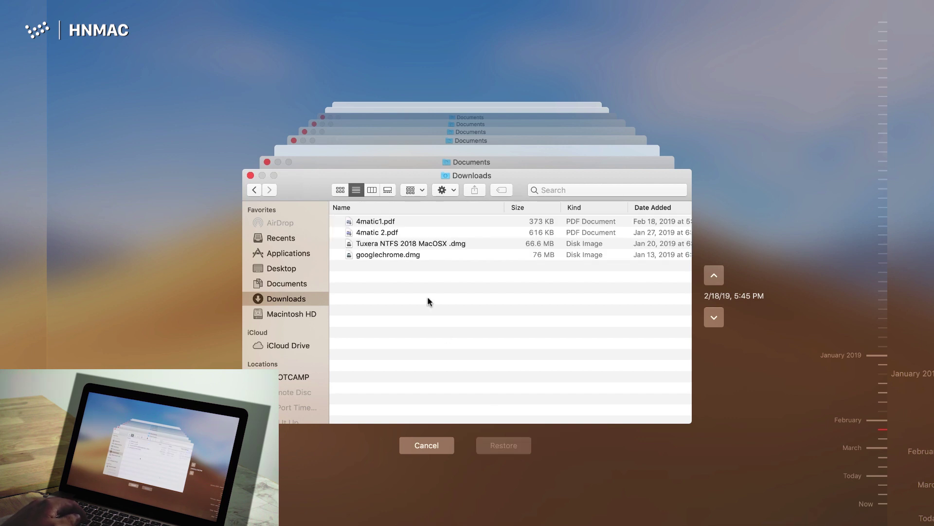
- Look through the Macintosh HD folders in the backup of 1/27/19, 6:56 PM and exit Time Machine without restoring
{"action": "left_click", "coordinate": [286, 316]}
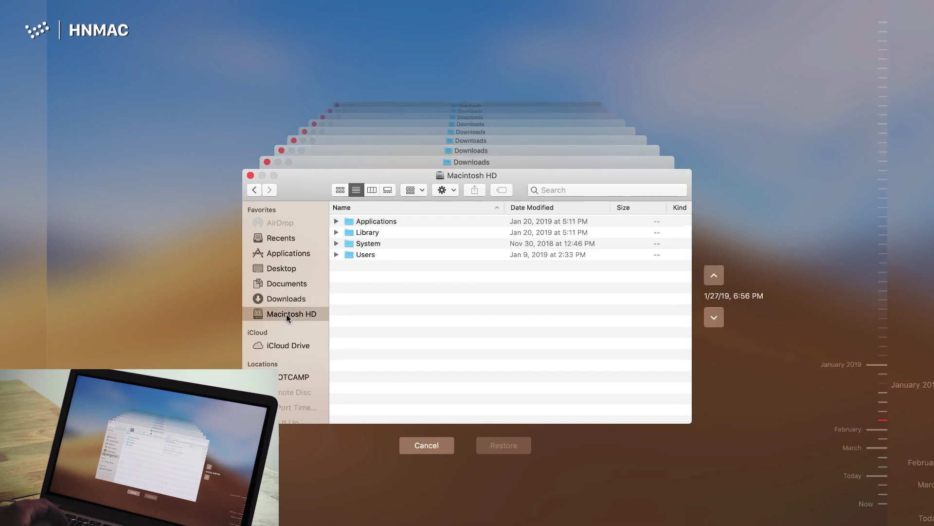
{"action": "left_click", "coordinate": [387, 233]}
{"action": "left_click", "coordinate": [386, 251]}
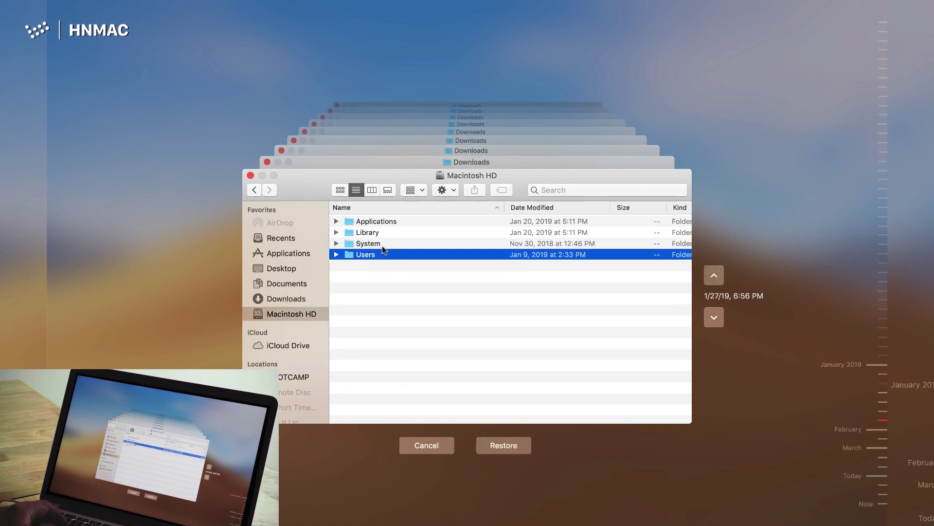
{"action": "left_click", "coordinate": [382, 243]}
{"action": "left_click", "coordinate": [382, 230]}
{"action": "left_click", "coordinate": [382, 222]}
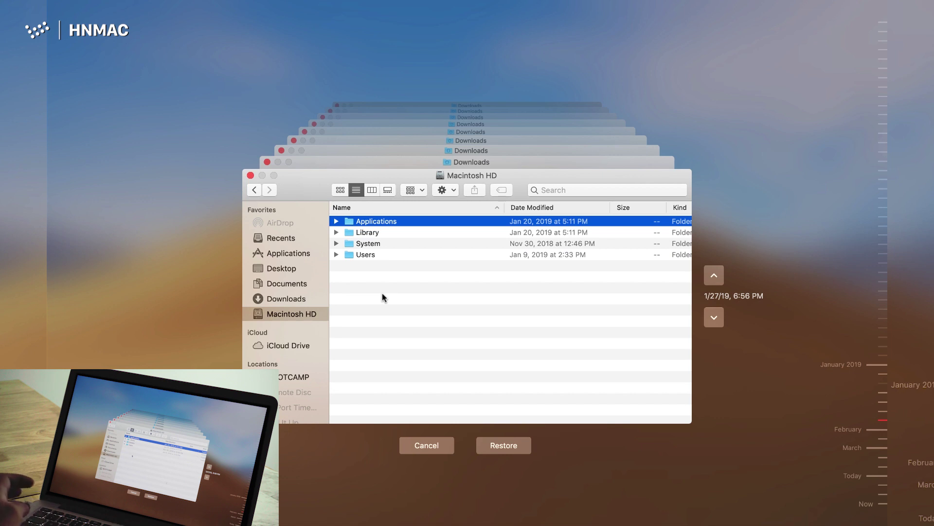
{"action": "left_click", "coordinate": [427, 445]}
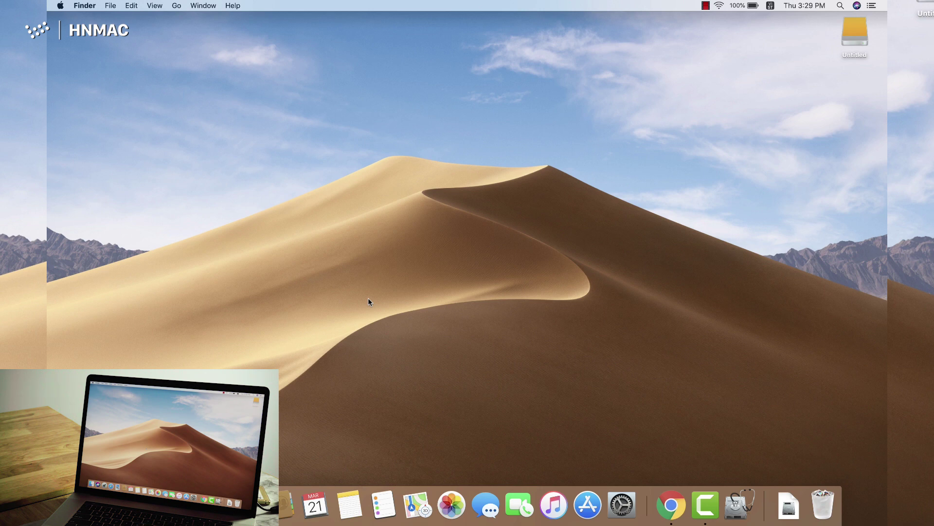
- Open the Time Machine settings in System Preferences and enable showing Time Machine in the menu bar
{"action": "left_click", "coordinate": [622, 504]}
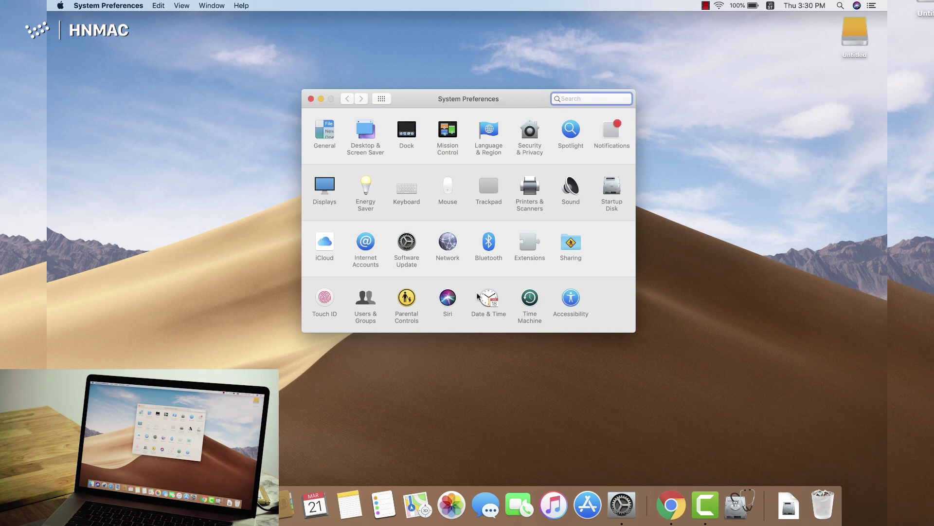
{"action": "left_click", "coordinate": [531, 299]}
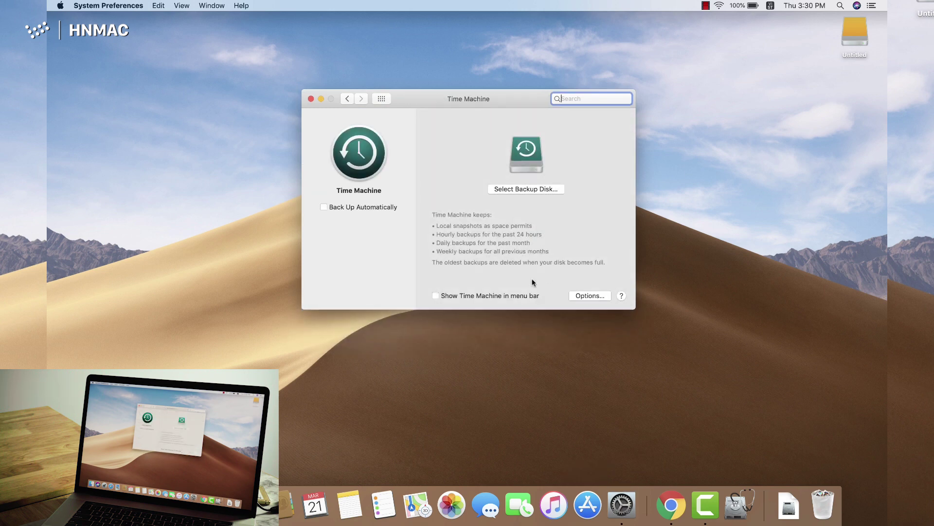
{"action": "left_click", "coordinate": [436, 295]}
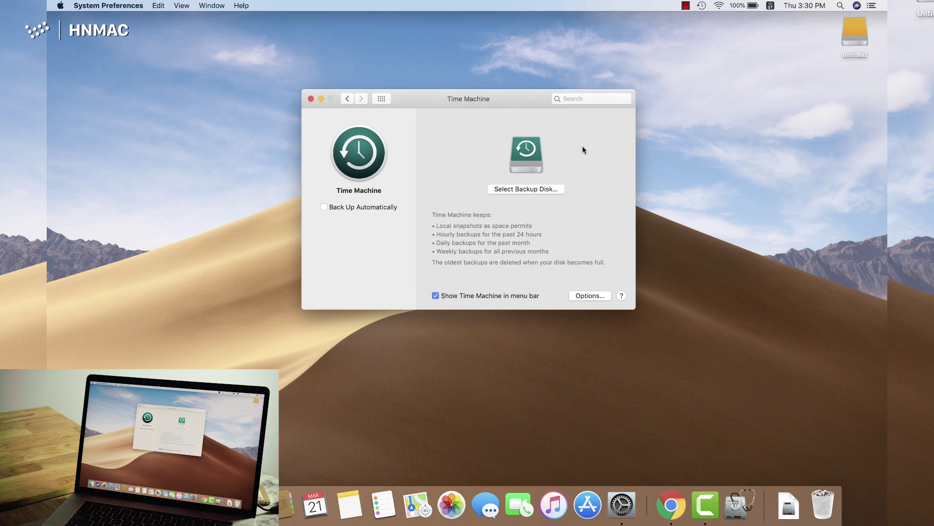
- Compare the available backup disks and set the Untitled disk as the Time Machine backup disk, without encryption
{"action": "left_click", "coordinate": [527, 190]}
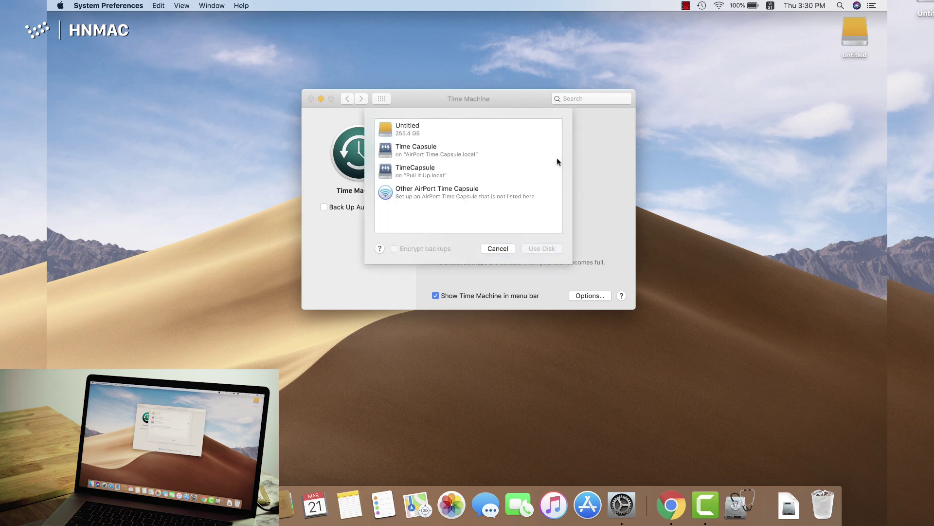
{"action": "left_click", "coordinate": [426, 129]}
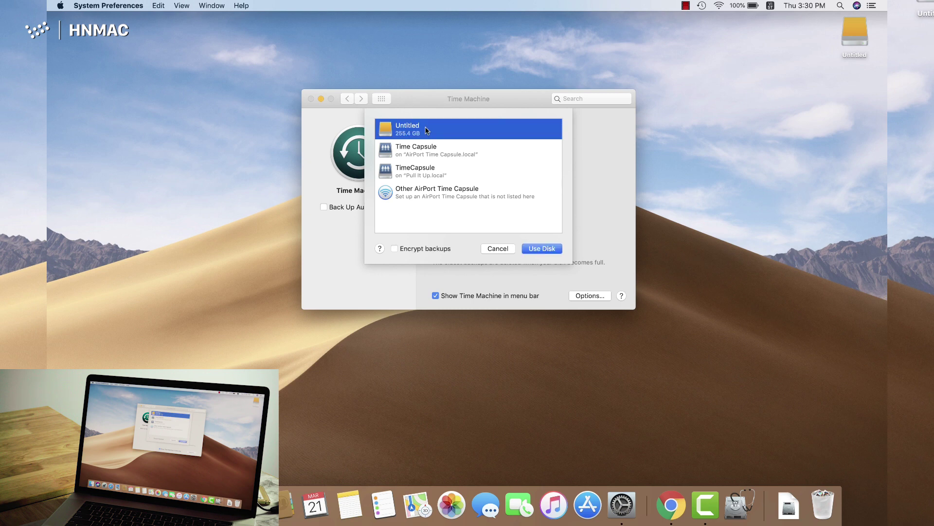
{"action": "left_click", "coordinate": [427, 147]}
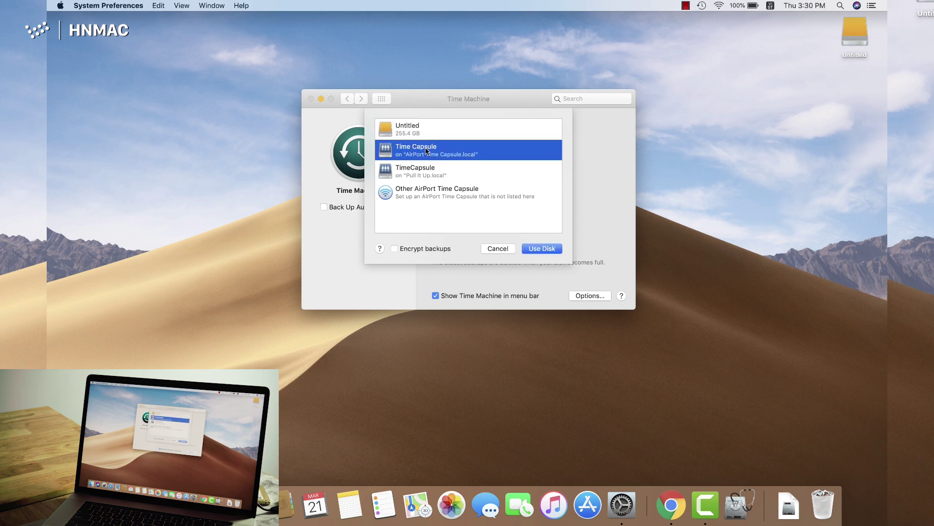
{"action": "left_click", "coordinate": [428, 166]}
{"action": "left_click", "coordinate": [431, 146]}
{"action": "left_click", "coordinate": [429, 133]}
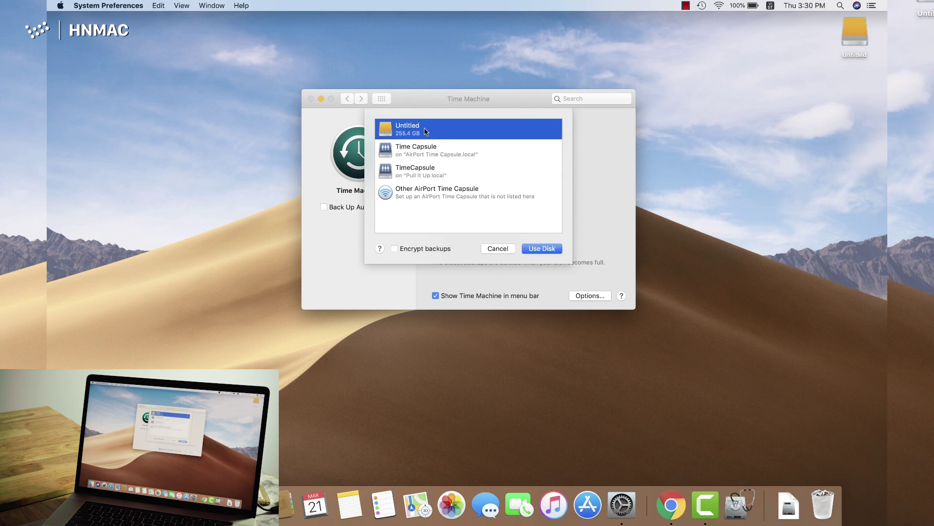
{"action": "left_click", "coordinate": [429, 149]}
{"action": "left_click", "coordinate": [430, 168]}
{"action": "left_click", "coordinate": [430, 154]}
{"action": "left_click", "coordinate": [425, 129]}
{"action": "left_click", "coordinate": [422, 170]}
{"action": "left_click", "coordinate": [426, 155]}
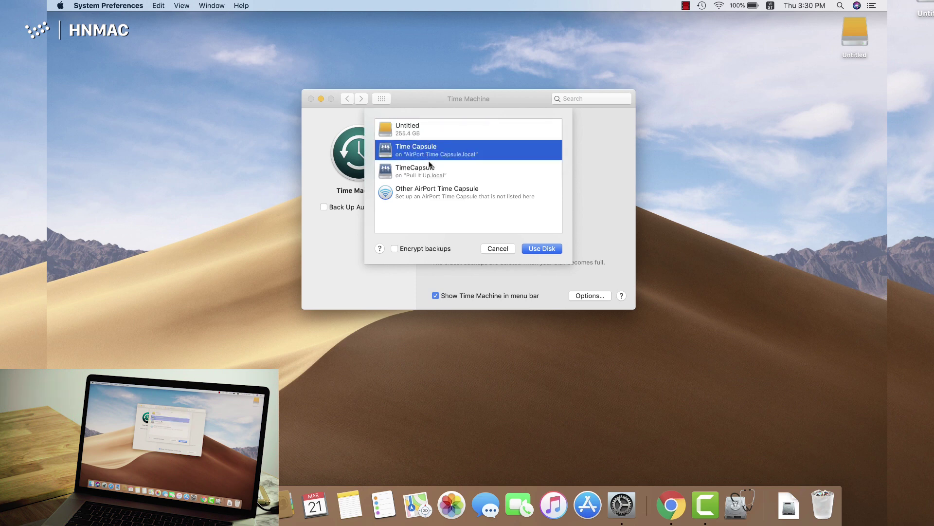
{"action": "left_click", "coordinate": [429, 166]}
{"action": "left_click", "coordinate": [412, 133]}
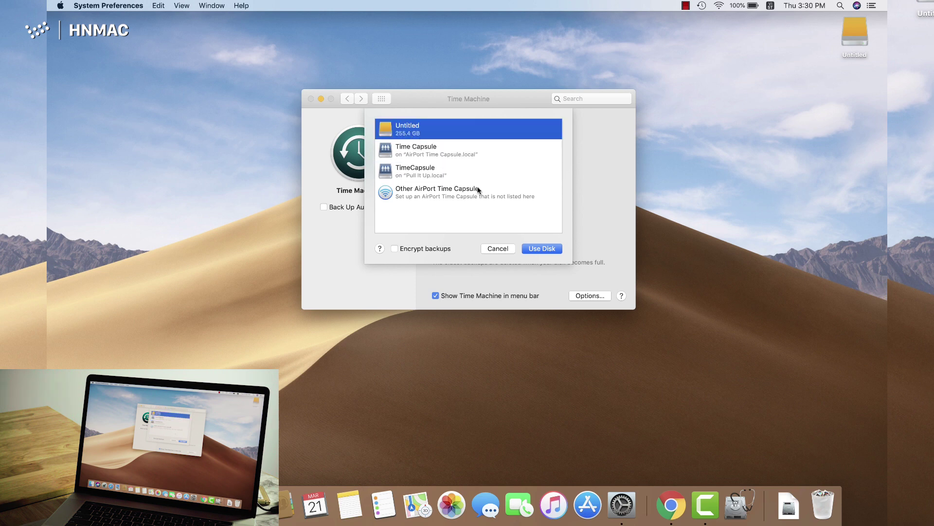
{"action": "left_click", "coordinate": [542, 248]}
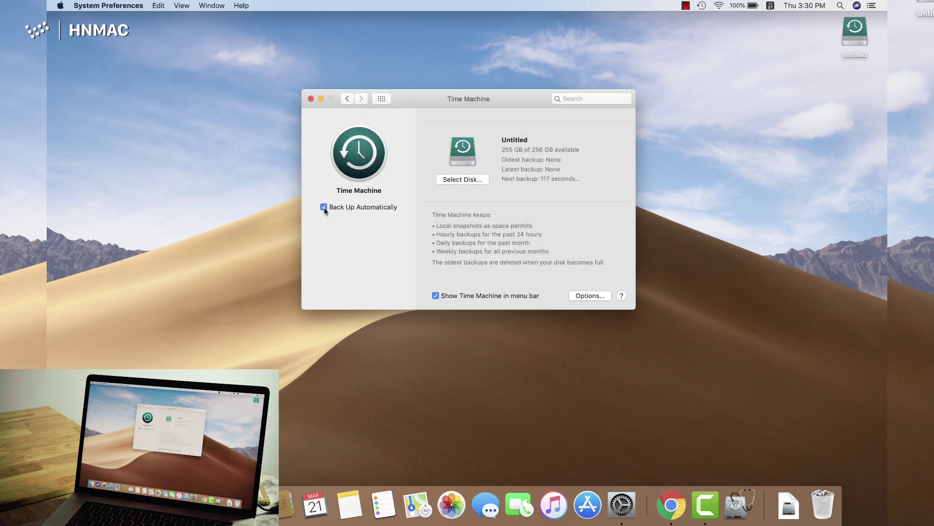
- Turn automatic backups off, check the Time Machine menu bar options before and after, and turn automatic backups back on
{"action": "left_click", "coordinate": [703, 5]}
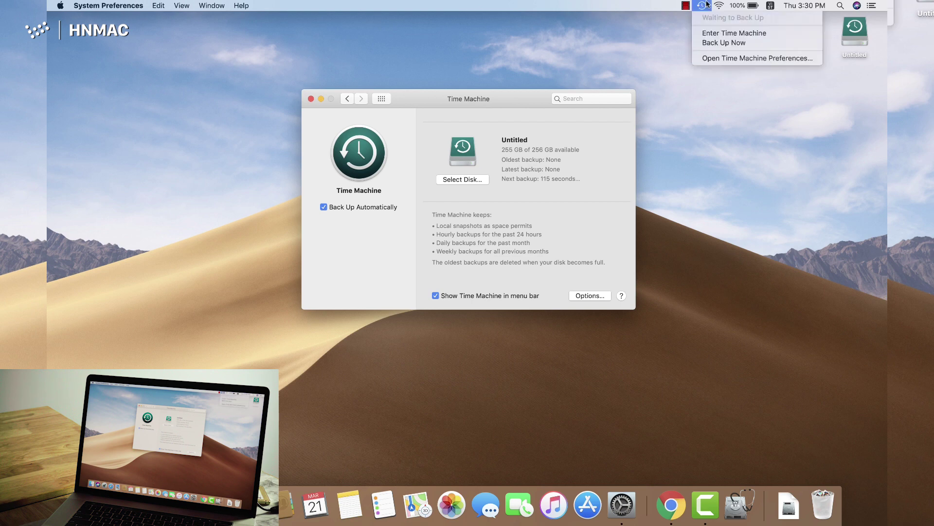
{"action": "left_click", "coordinate": [324, 207]}
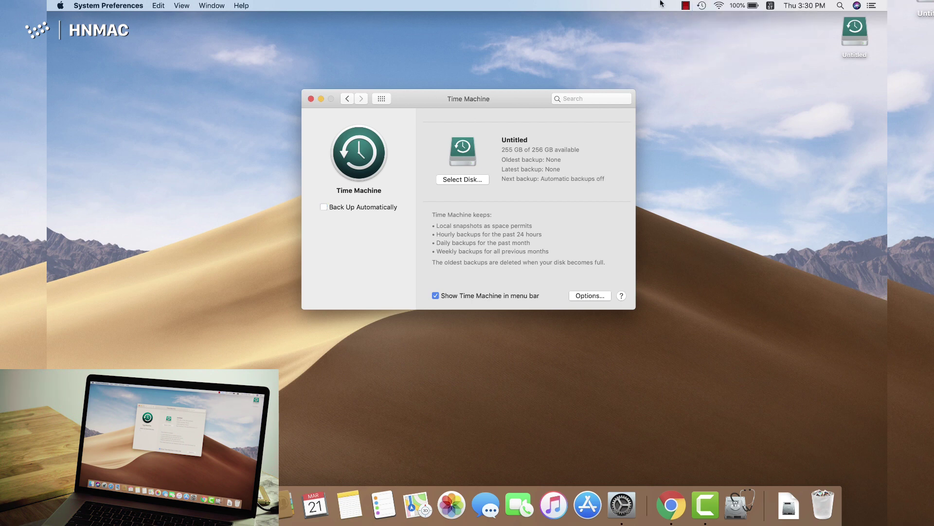
{"action": "left_click", "coordinate": [702, 8]}
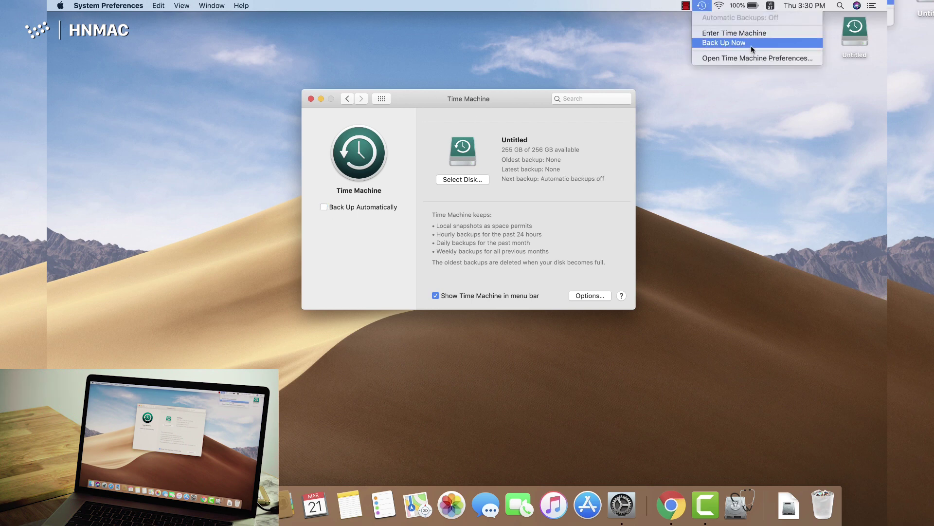
{"action": "left_click", "coordinate": [352, 222]}
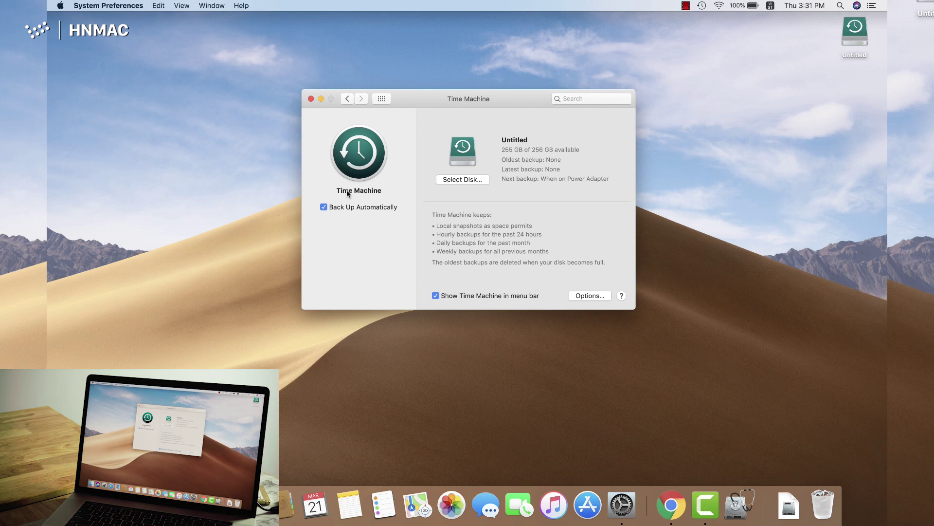
- Close the Time Machine settings, start a backup immediately from the menu bar and check its progress
{"action": "left_click", "coordinate": [310, 99]}
{"action": "left_click", "coordinate": [704, 5]}
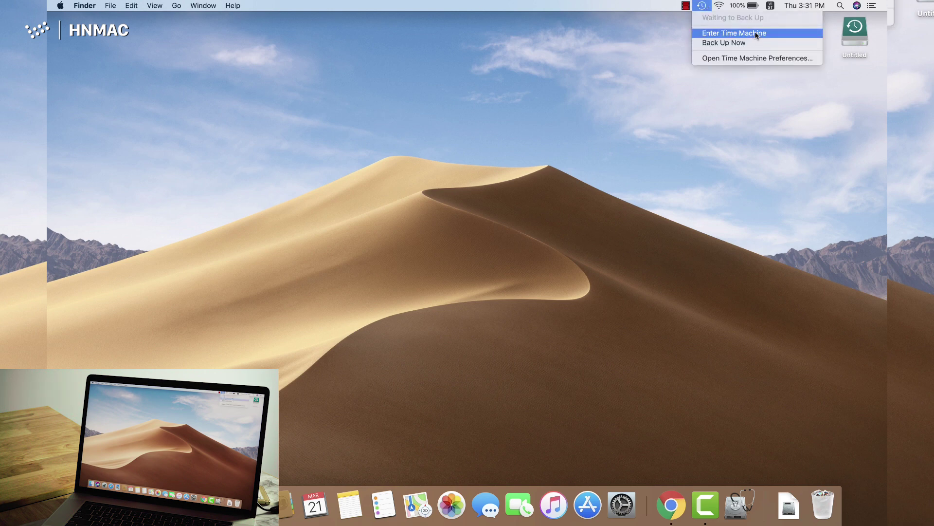
{"action": "left_click", "coordinate": [737, 45]}
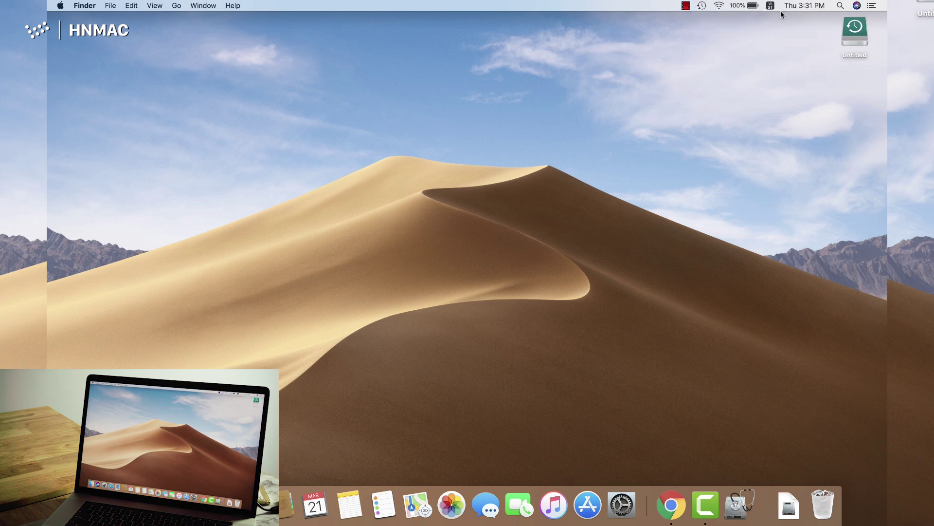
{"action": "left_click", "coordinate": [709, 8]}
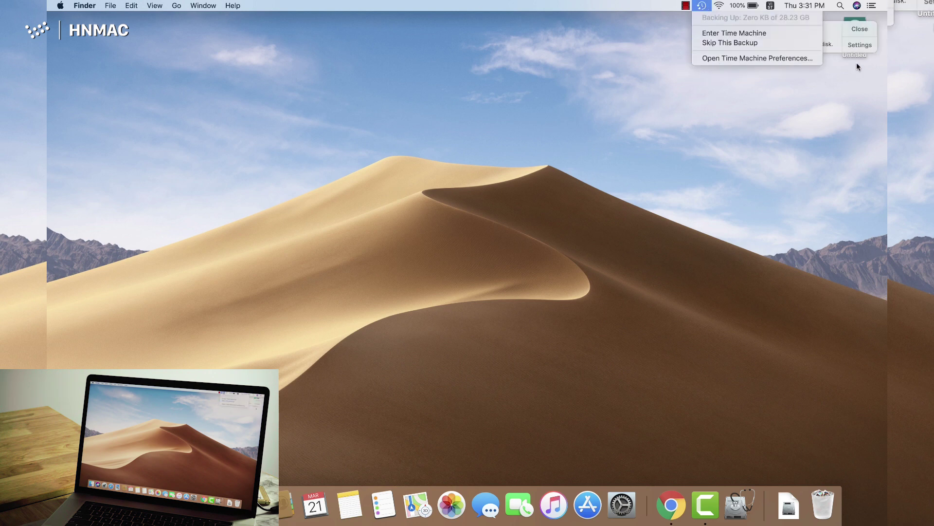
- Examine the backup exclusions and battery-power option in the Time Machine settings, and close them without saving changes
{"action": "left_click", "coordinate": [860, 45]}
{"action": "left_click", "coordinate": [590, 296]}
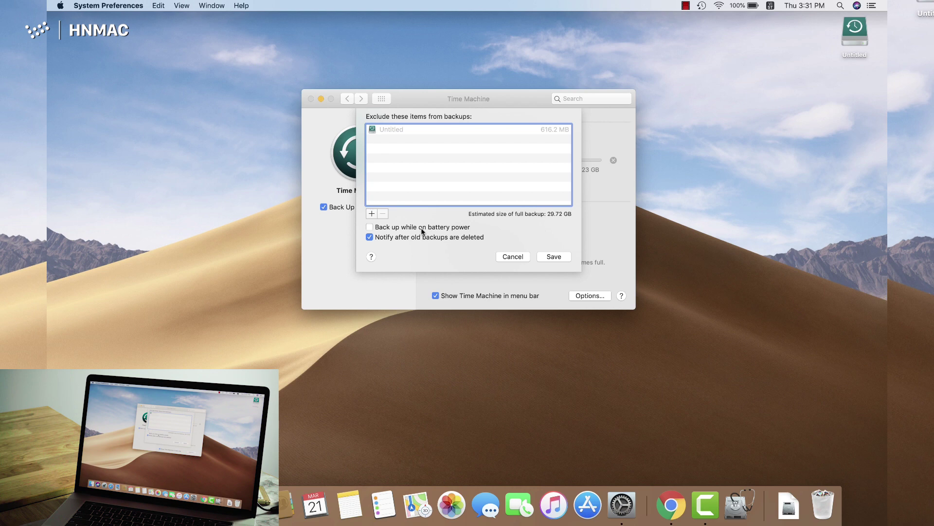
{"action": "left_click", "coordinate": [403, 229]}
{"action": "left_click", "coordinate": [513, 257]}
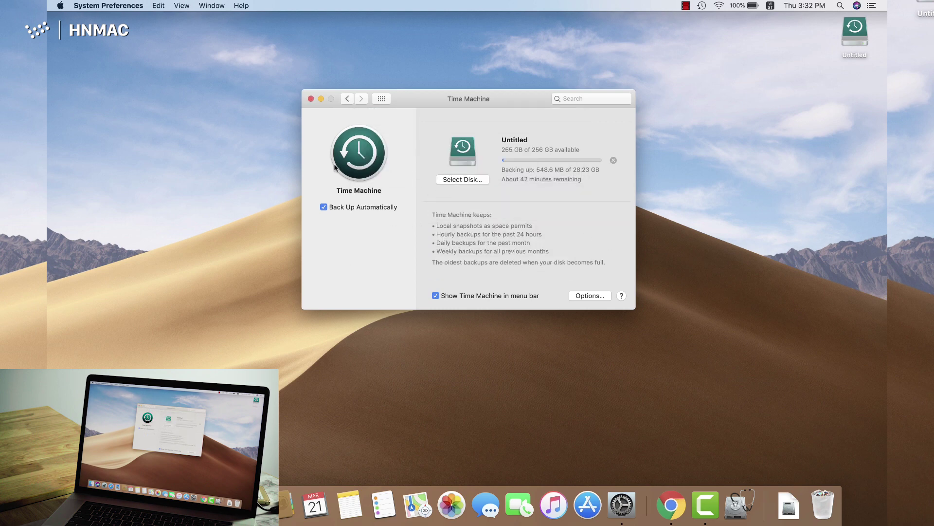
{"action": "left_click", "coordinate": [311, 99]}
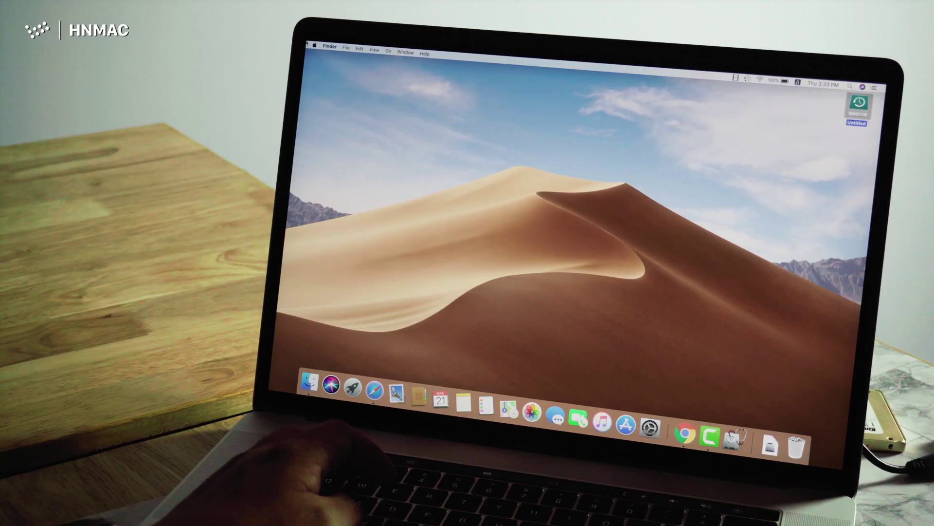
- Shut down the Mac with reopening windows at login disabled, and start it up in macOS Recovery
{"action": "left_click", "coordinate": [314, 46]}
{"action": "left_click", "coordinate": [333, 115]}
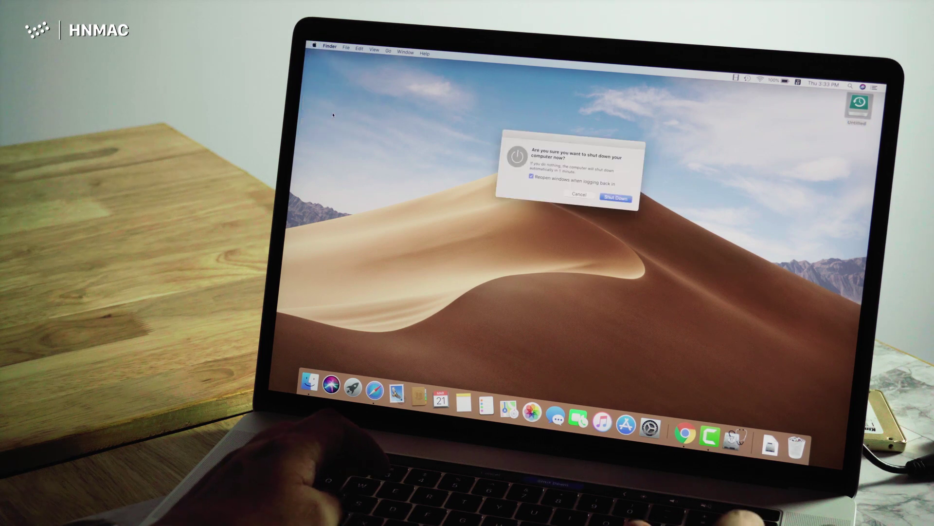
{"action": "left_click", "coordinate": [541, 179]}
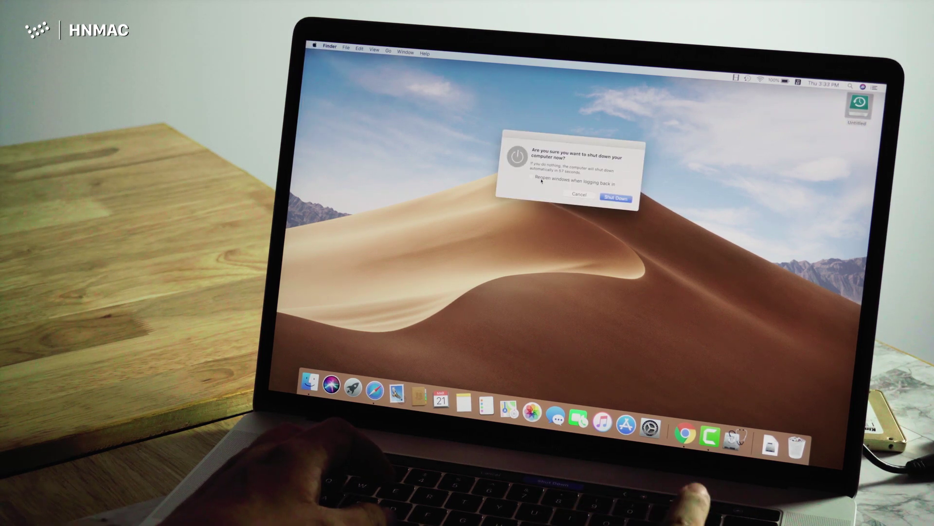
{"action": "key", "text": "Return"}
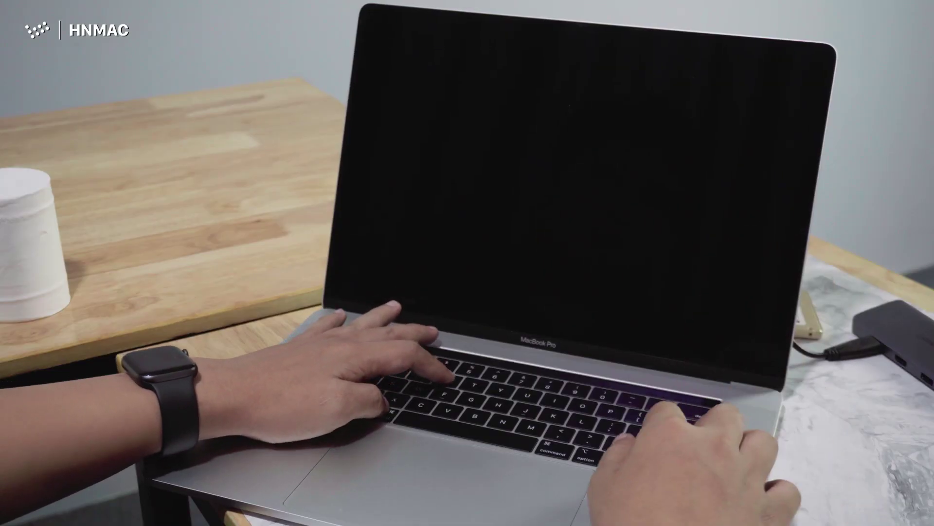
{"action": "key", "text": "XF86PowerOff"}
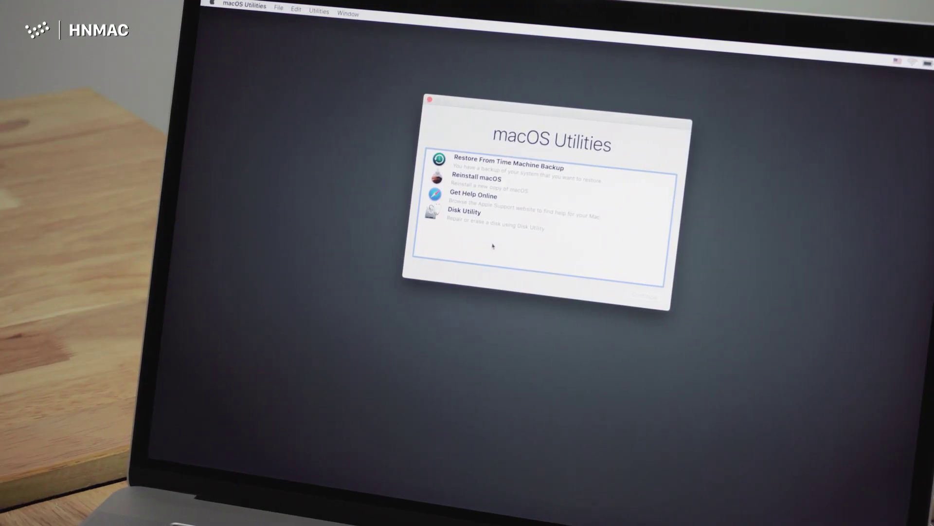
- Open Disk Utility from macOS Utilities and show all devices, including the physical disks
{"action": "double_click", "coordinate": [469, 225]}
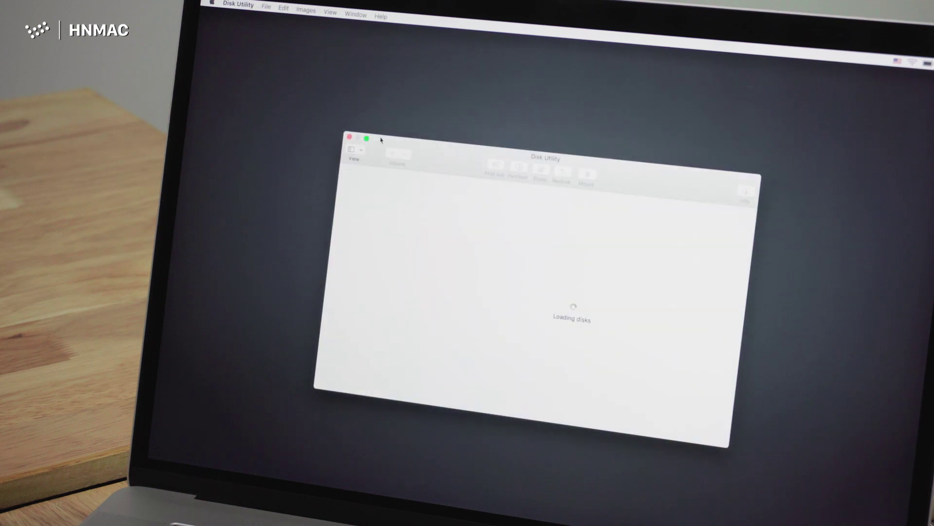
{"action": "left_click", "coordinate": [354, 155]}
{"action": "left_click", "coordinate": [374, 177]}
- Erase the internal APPLE SSD AP0512M Media disk as an APFS volume and quit Disk Utility
{"action": "left_click", "coordinate": [408, 186]}
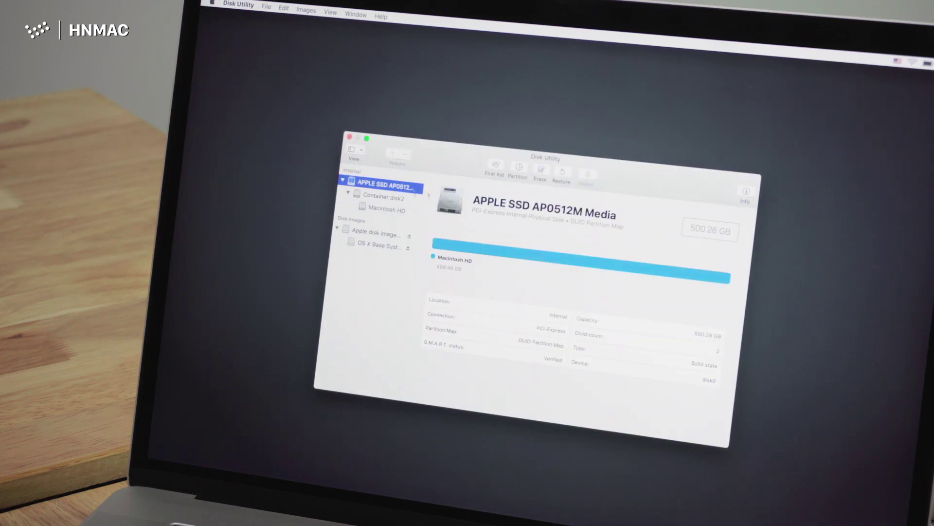
{"action": "left_click", "coordinate": [539, 171]}
{"action": "left_click", "coordinate": [601, 298]}
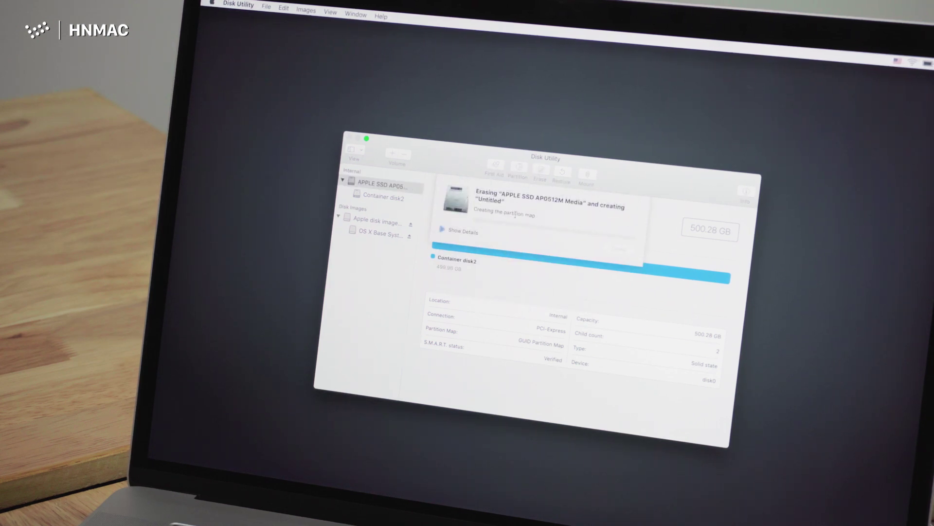
{"action": "left_click", "coordinate": [443, 230]}
{"action": "left_click", "coordinate": [444, 230]}
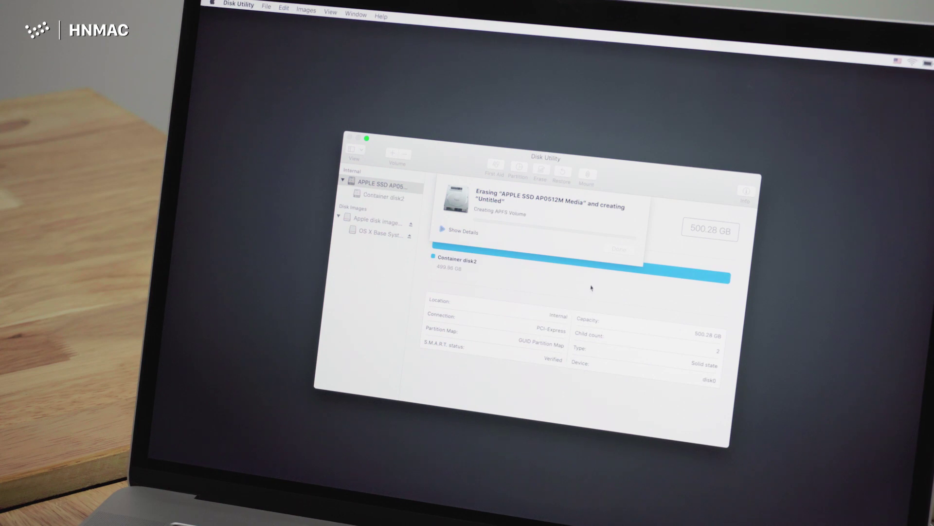
{"action": "left_click", "coordinate": [617, 249]}
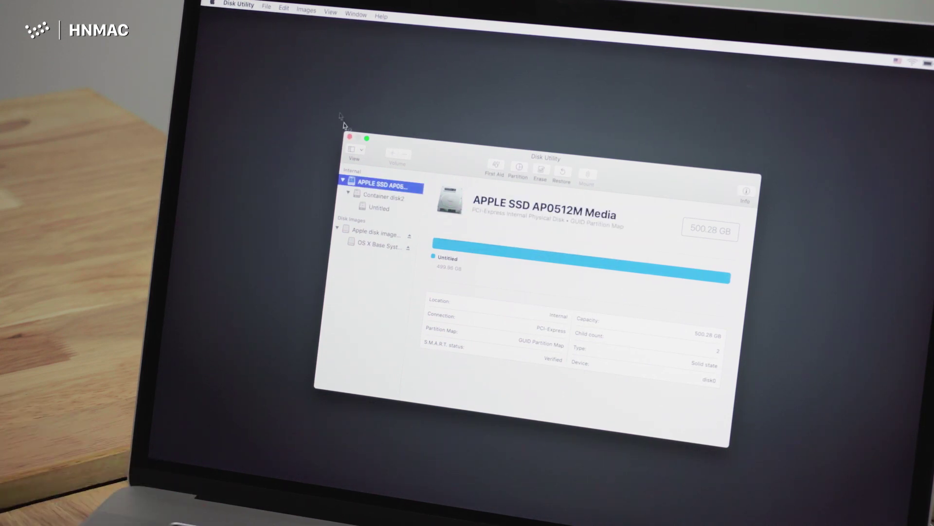
{"action": "left_click", "coordinate": [238, 4]}
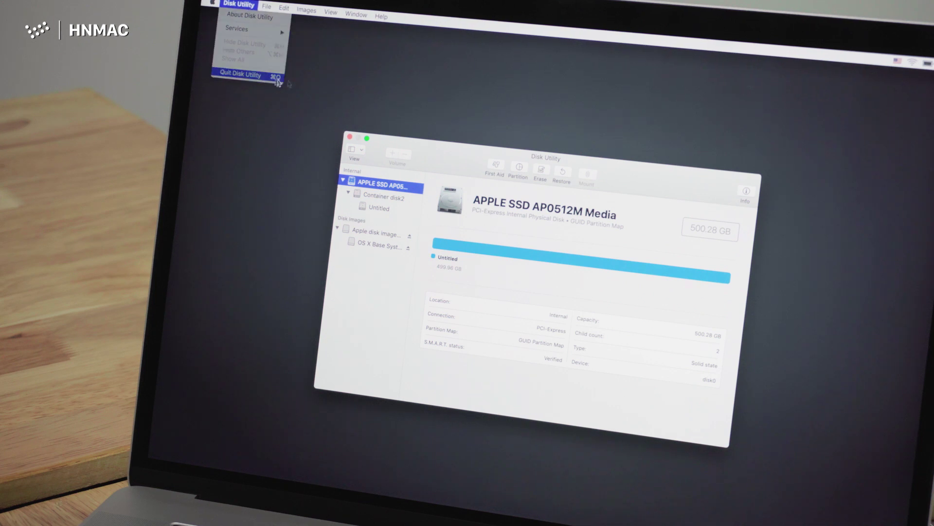
{"action": "left_click", "coordinate": [276, 77]}
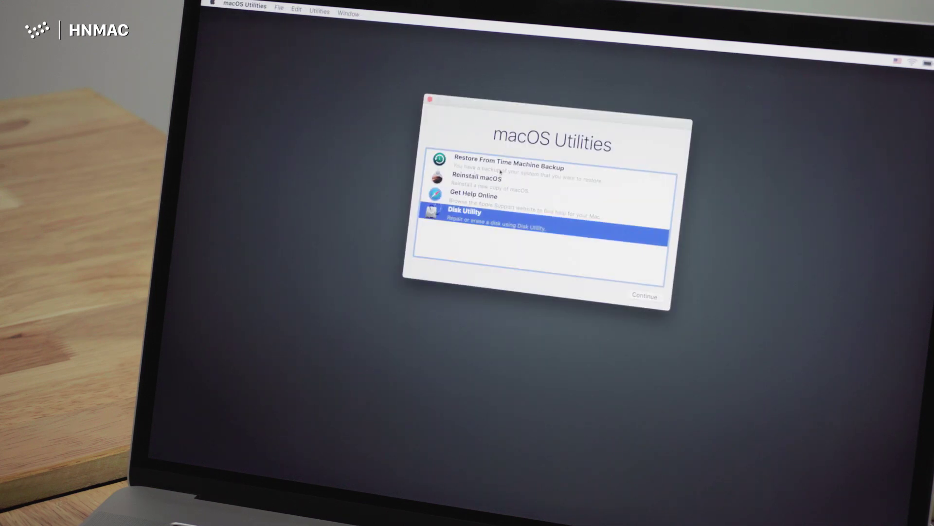
- Start Restore From Time Machine Backup and continue past the introduction to the restore source selection
{"action": "left_click", "coordinate": [511, 172]}
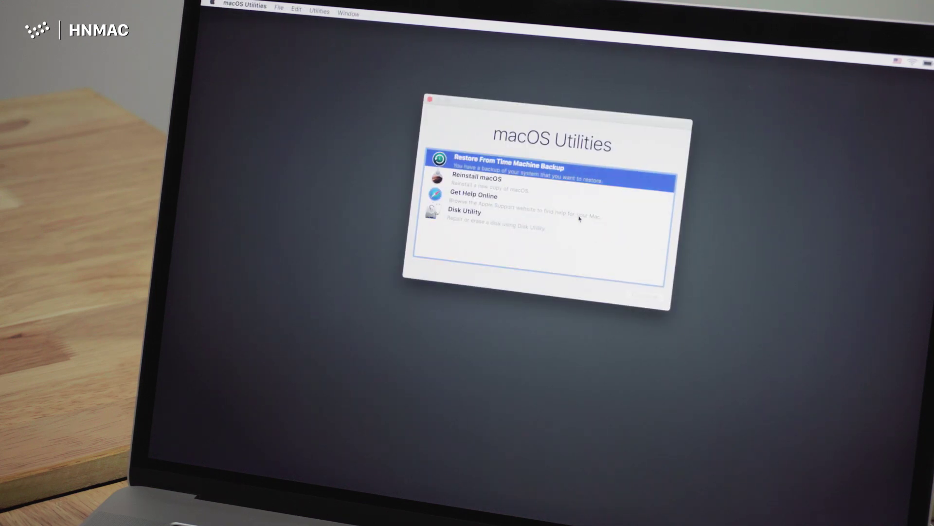
{"action": "key", "text": "Return"}
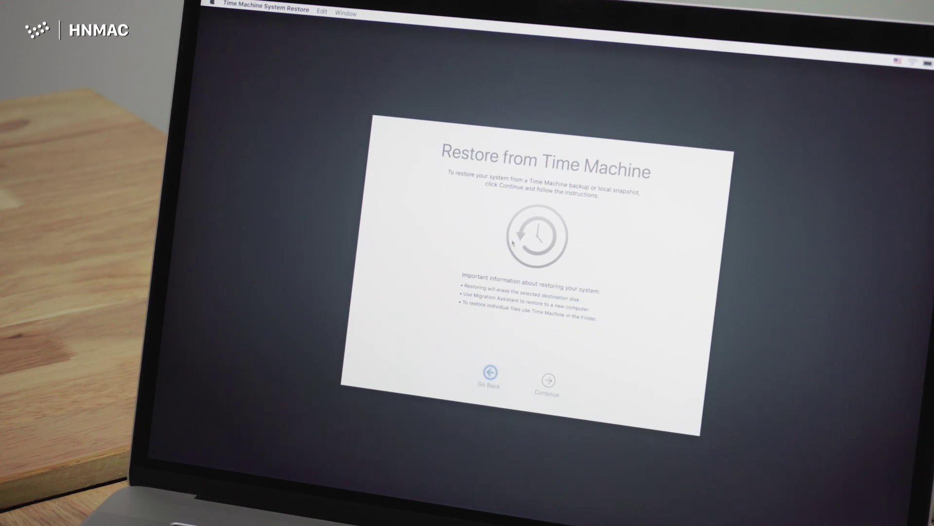
{"action": "left_click", "coordinate": [550, 395]}
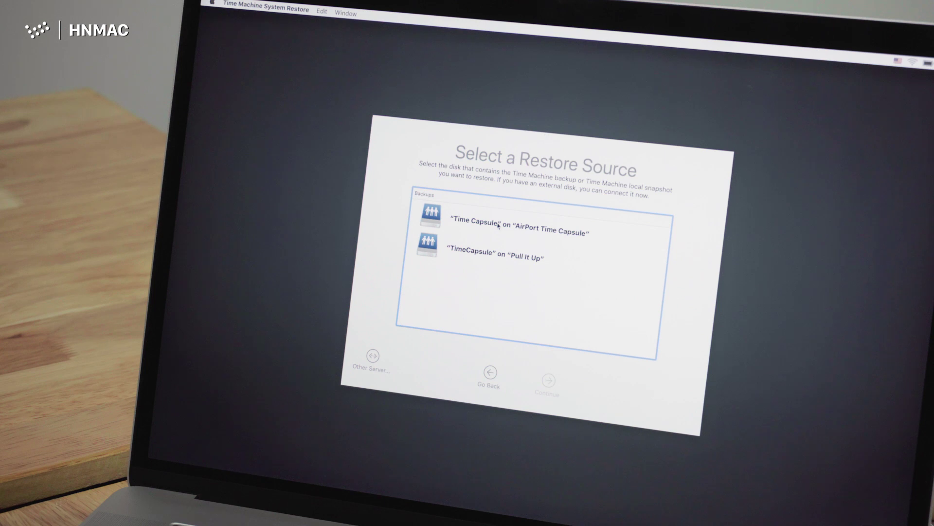
- Compare the available restore sources and select "Time Capsule" on "AirPort Time Capsule"
{"action": "left_click", "coordinate": [498, 225]}
{"action": "left_click", "coordinate": [494, 249]}
{"action": "left_click", "coordinate": [502, 233]}
{"action": "left_click", "coordinate": [499, 240]}
{"action": "left_click", "coordinate": [499, 236]}
{"action": "left_click", "coordinate": [499, 243]}
{"action": "left_click", "coordinate": [499, 237]}
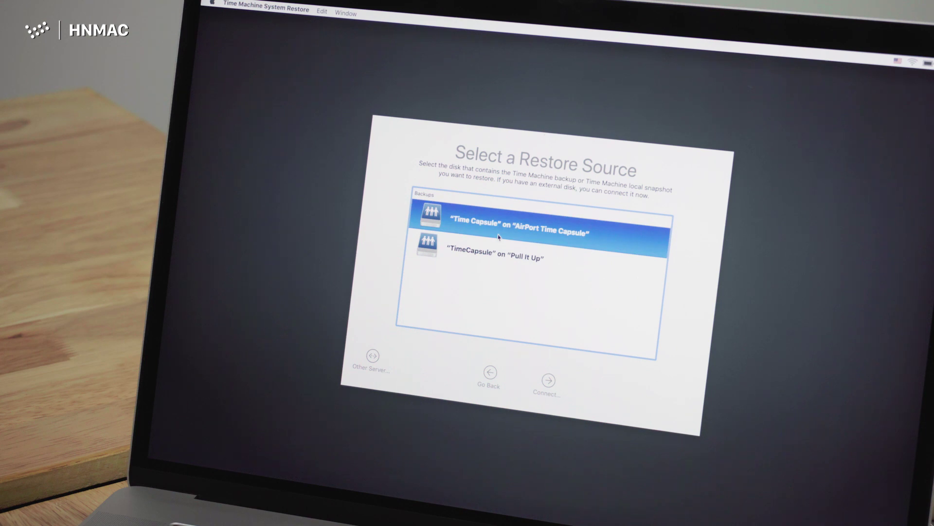